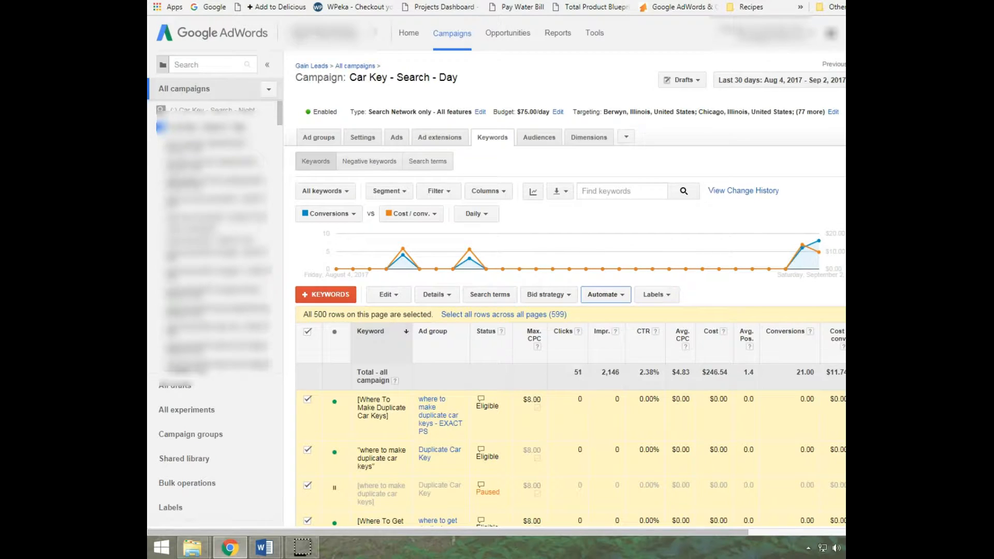
Create a rule changing max. CPC bids for all enabled keywords in this campaign, with a bid increase of 5%
click(582, 79)
click(613, 297)
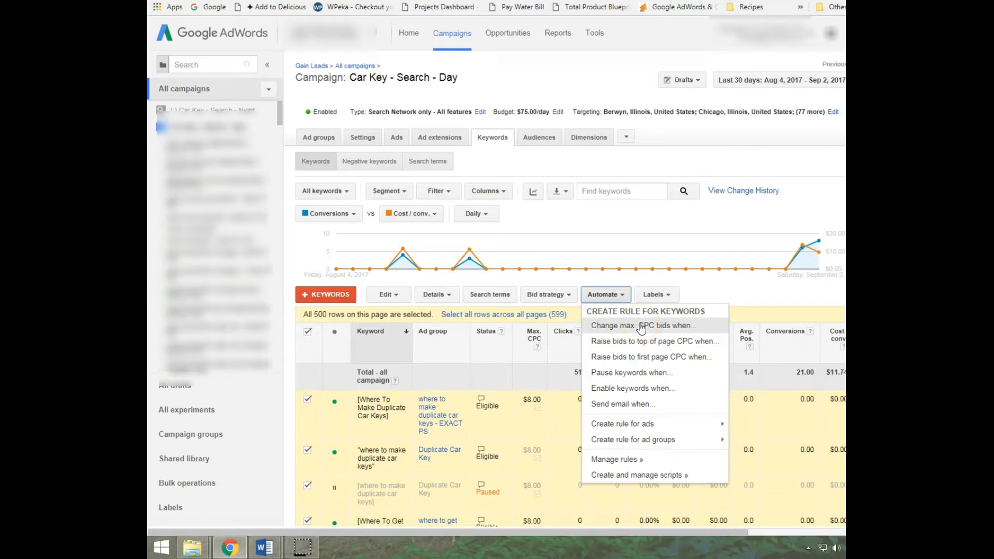
click(672, 331)
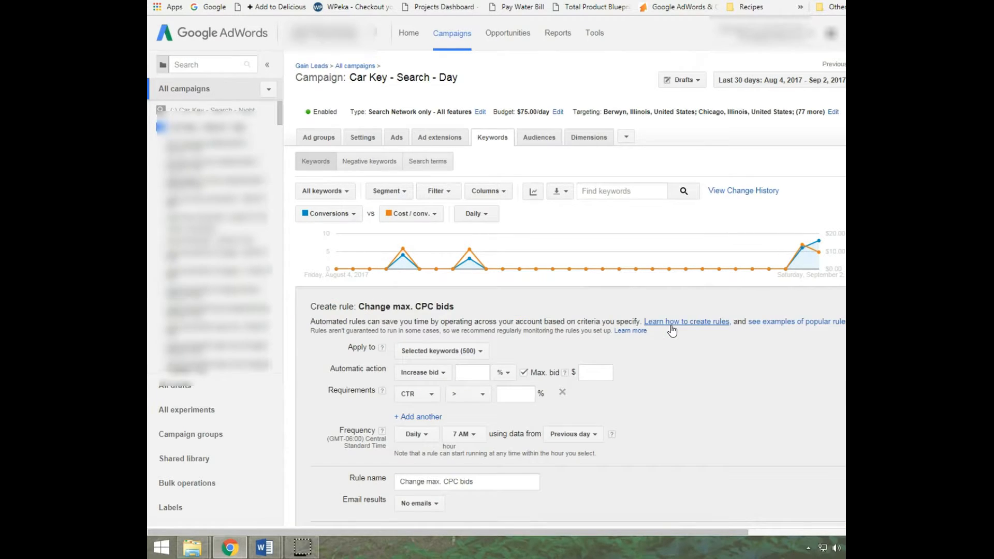
scroll(409, 348, down, 1)
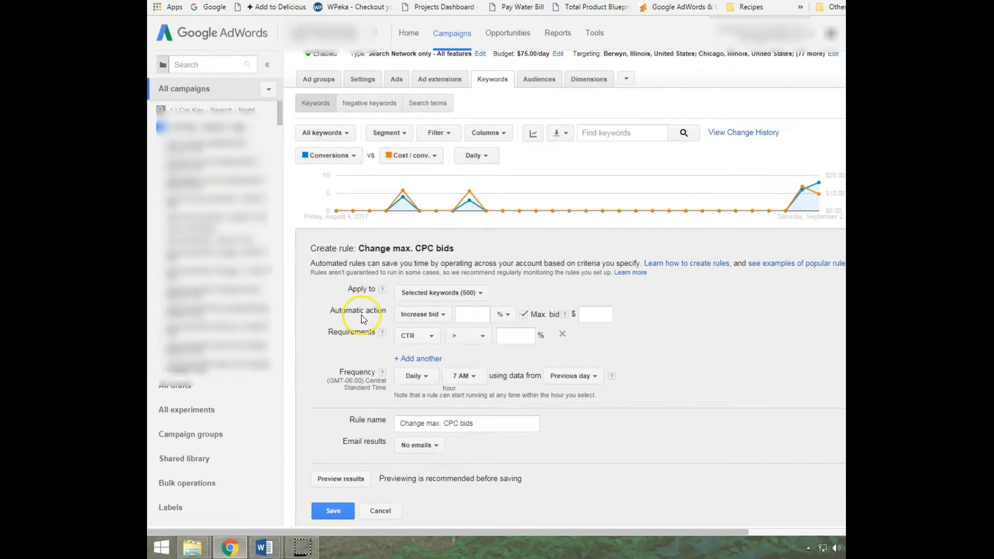
click(464, 299)
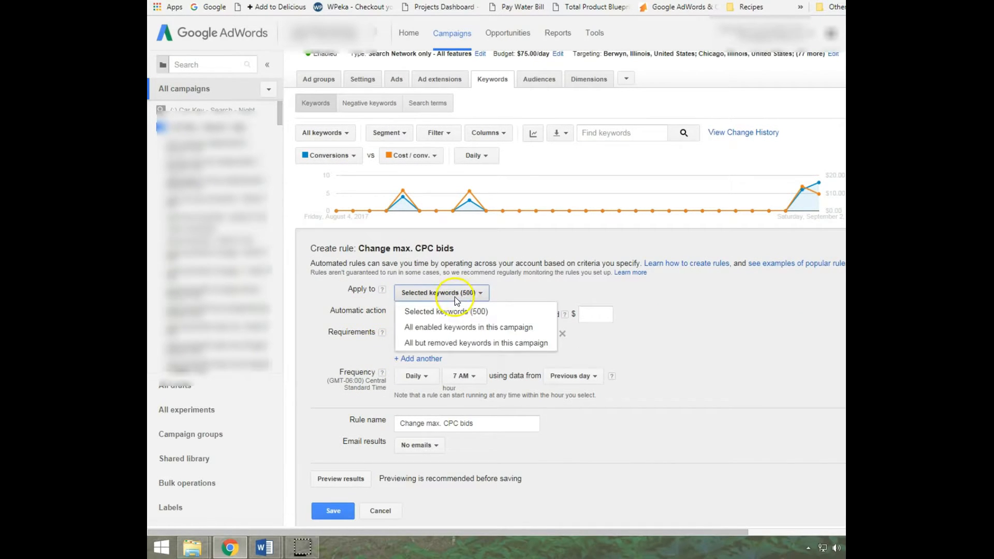
click(440, 329)
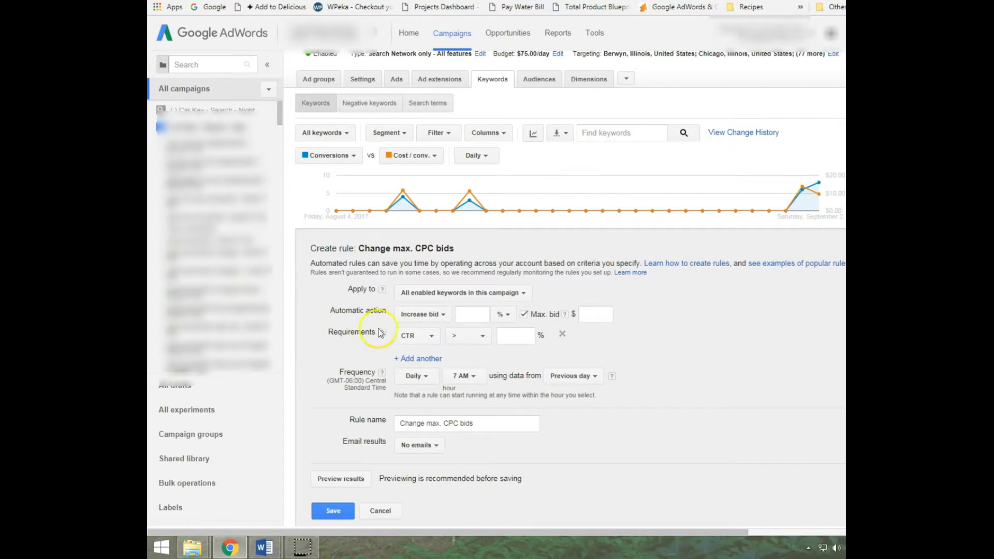
click(469, 314)
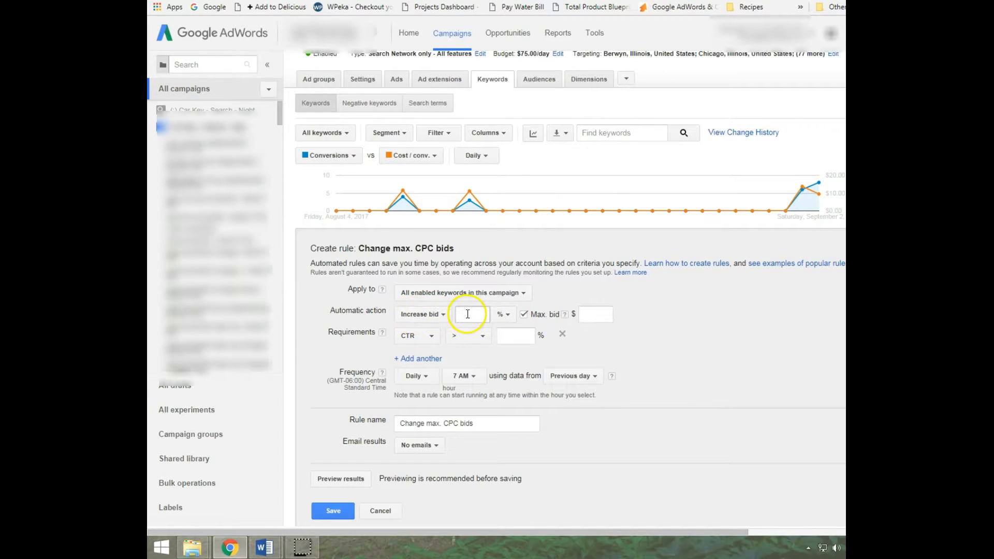
text(5)
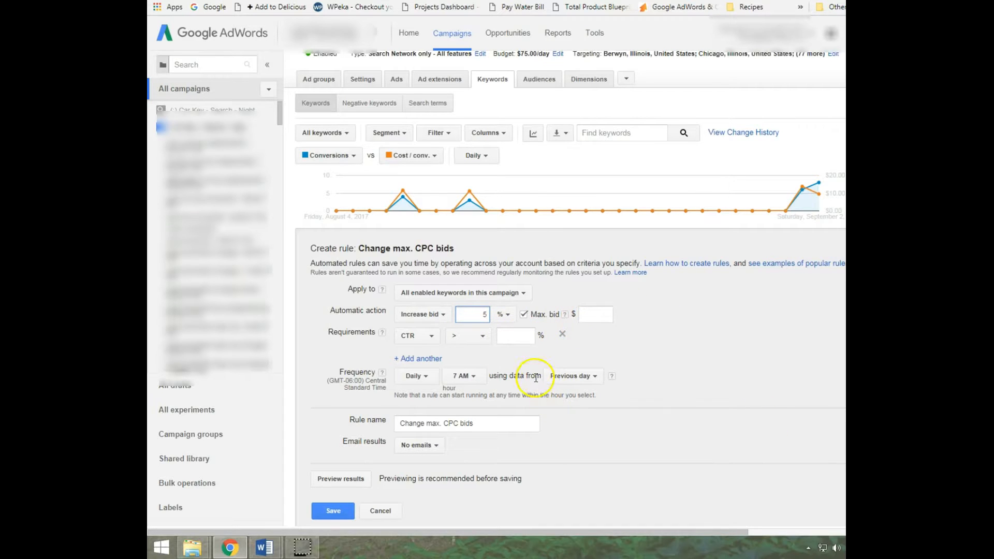
Set the rule's requirement to an average position worse than 3.2
click(433, 337)
mouse_move(451, 369)
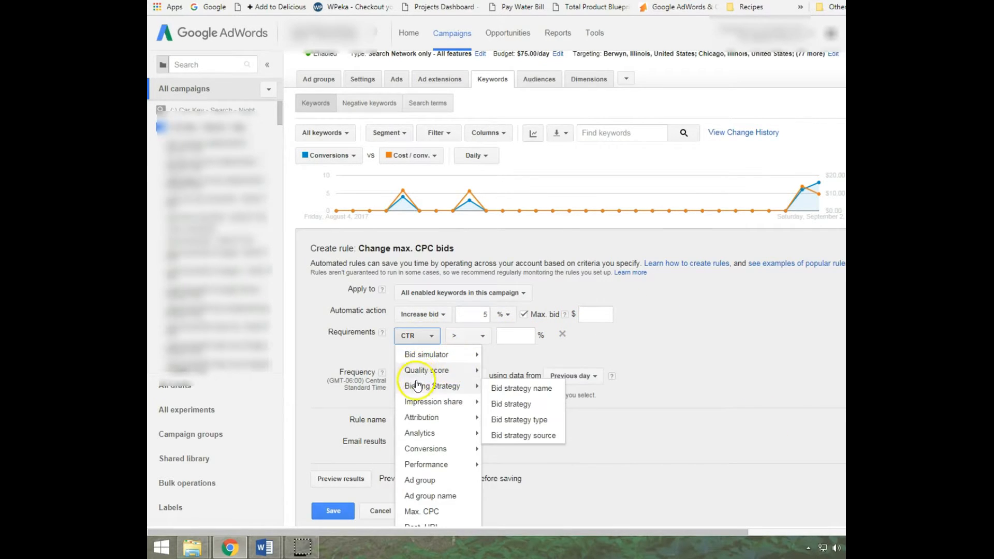
mouse_move(436, 470)
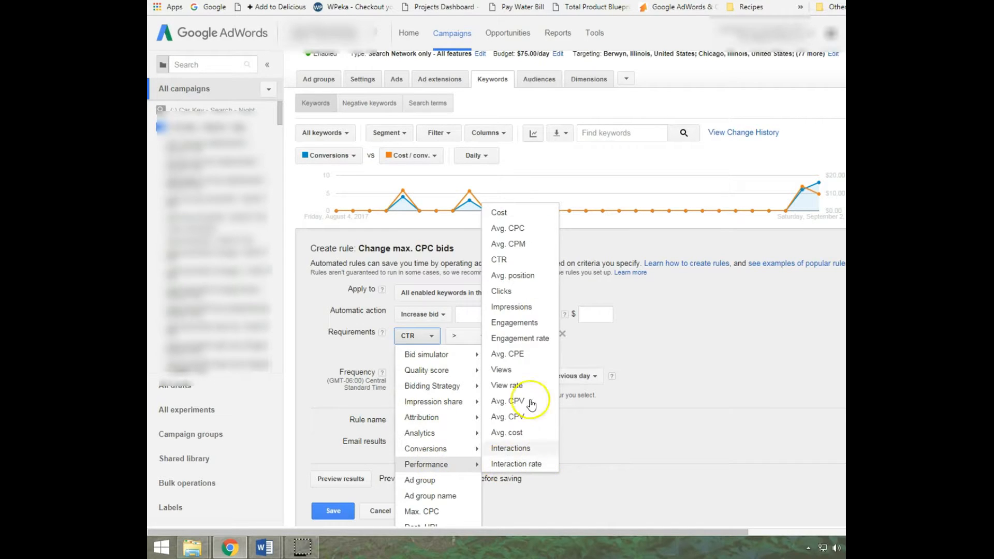
click(514, 275)
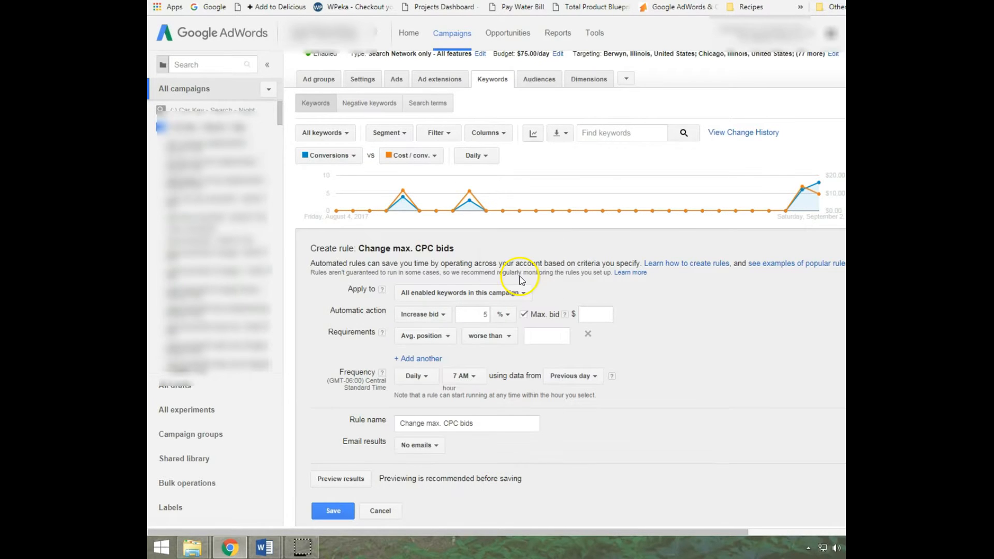
click(486, 337)
click(492, 349)
click(540, 335)
text(3.21)
key(BackSpace)
scroll(634, 318, down, 1)
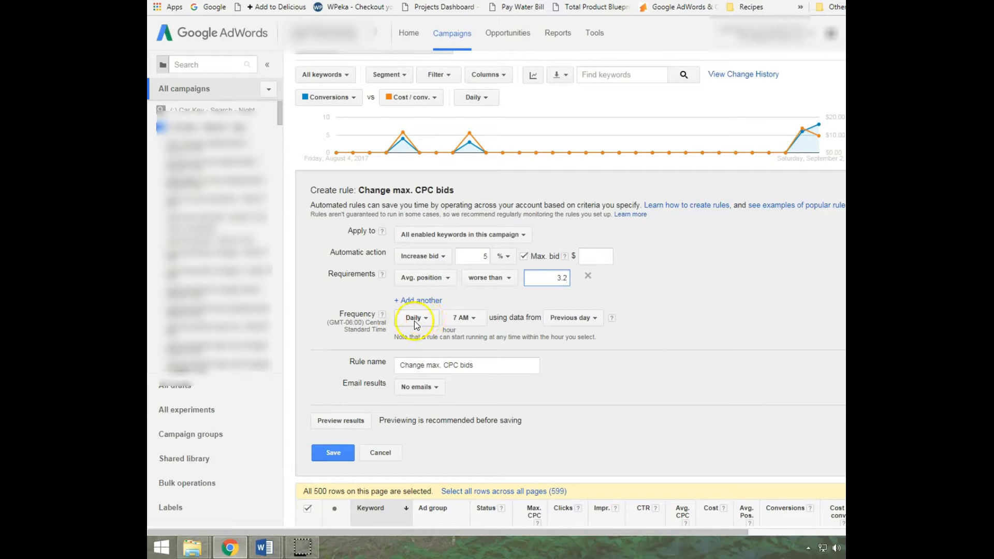
click(419, 301)
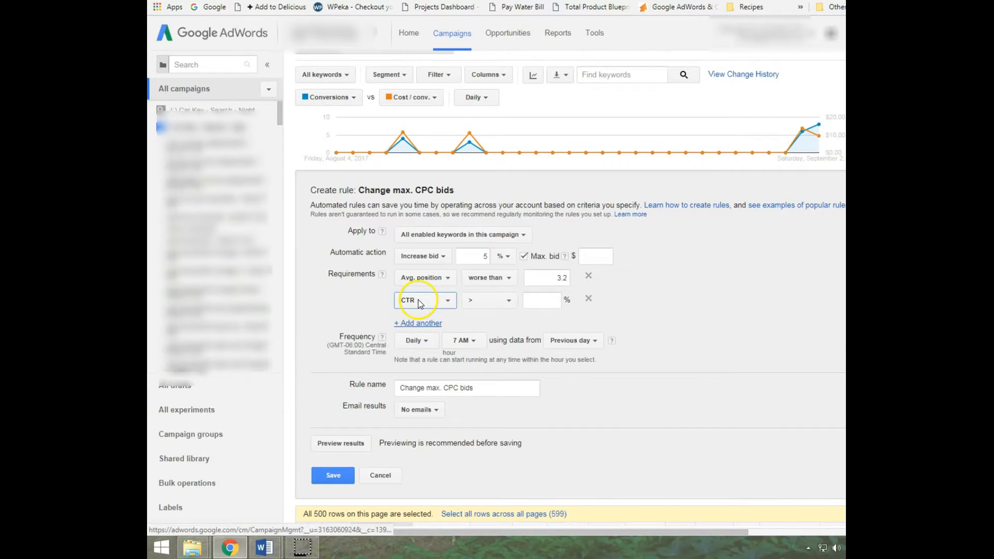
click(420, 303)
mouse_move(440, 319)
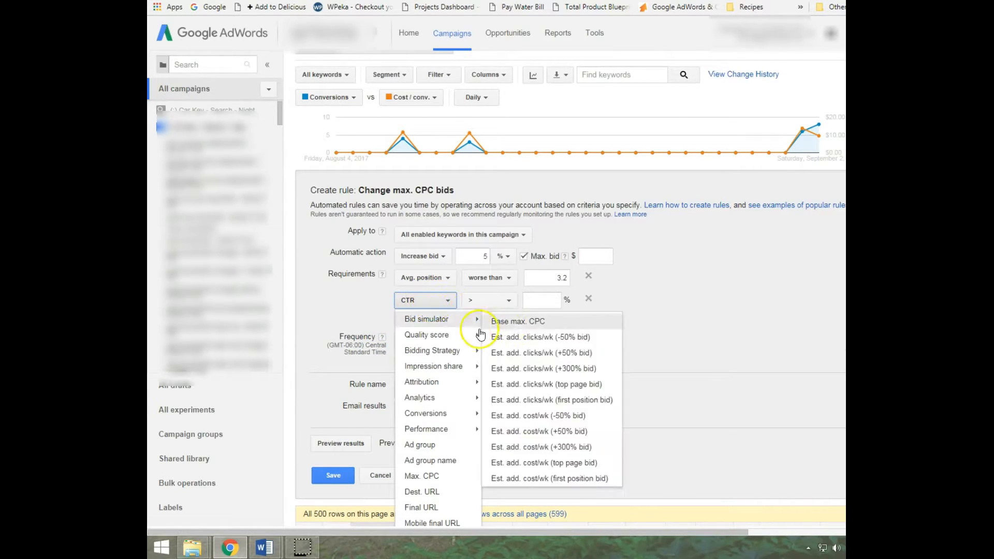
click(588, 299)
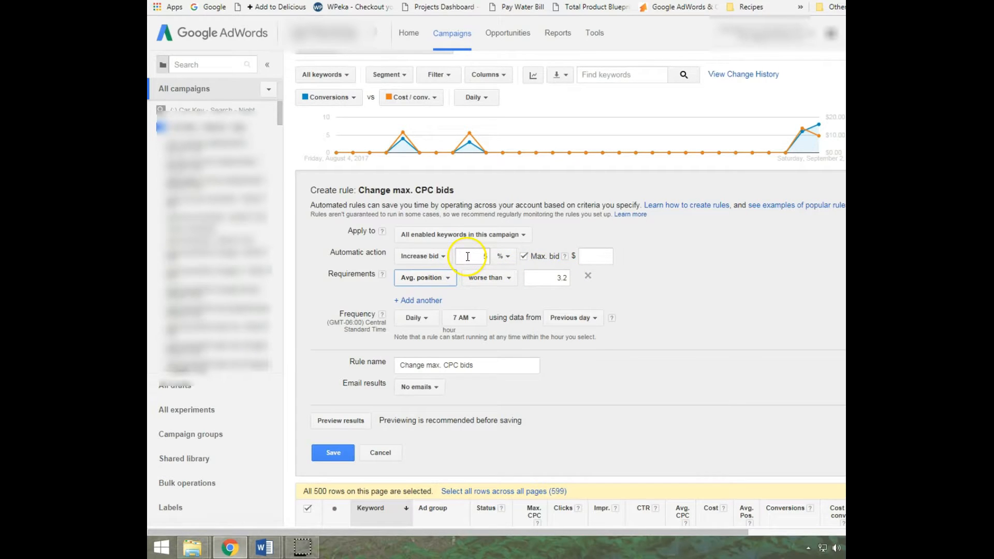
Keep the email results set to No emails and name the rule "Change max. CPC bids > 3.2"
click(432, 388)
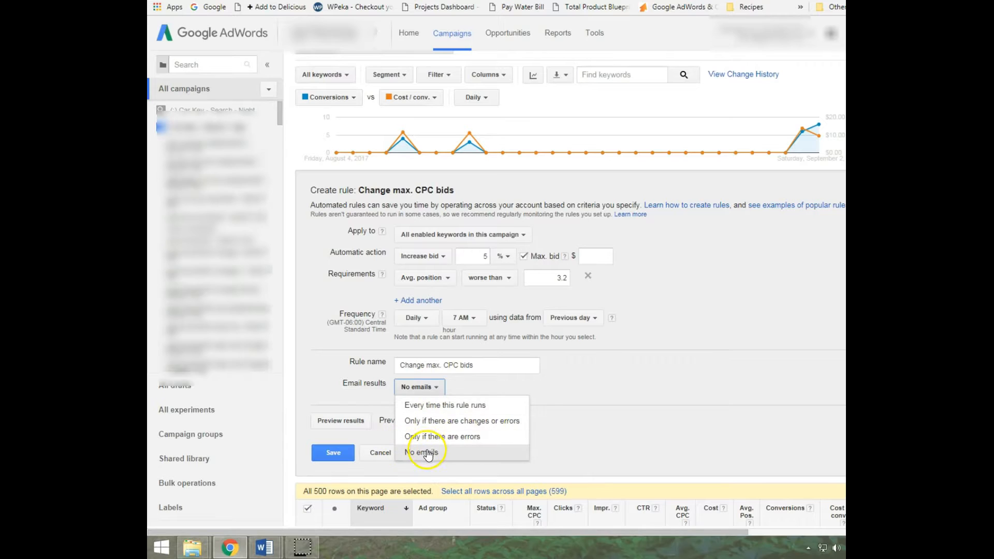
click(427, 453)
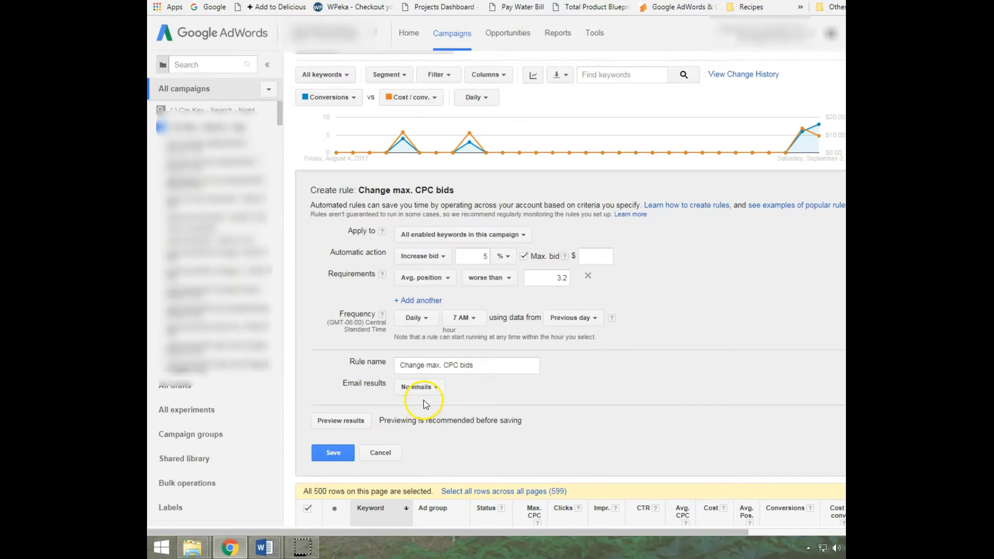
click(482, 366)
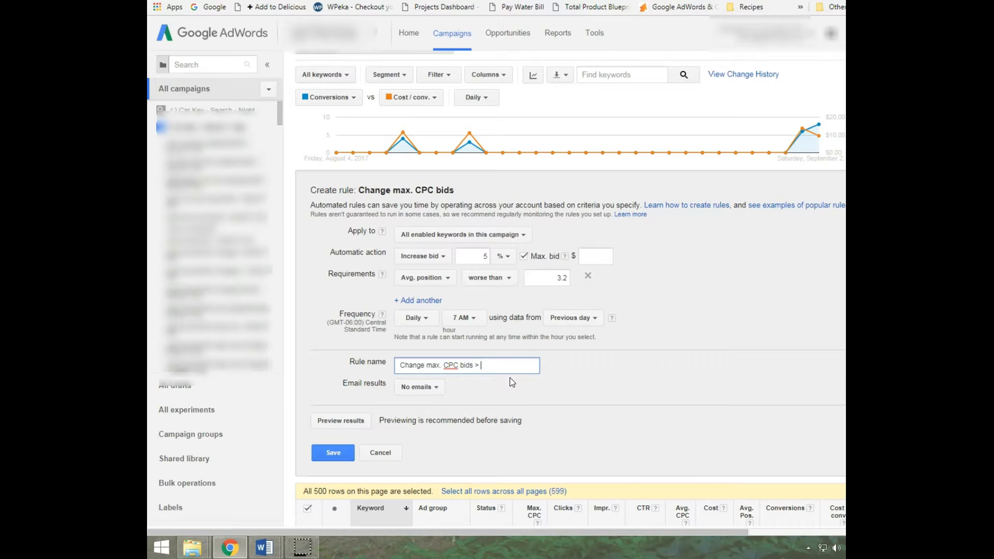
text(> 3.4)
click(477, 364)
Preview the bid increase rule with the maximum bid limit turned off and save it
click(325, 424)
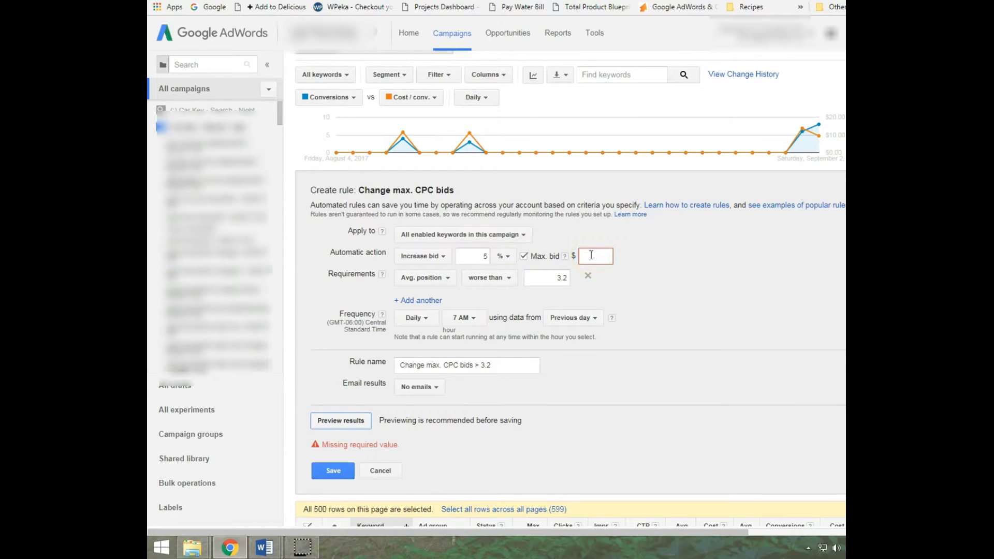
click(524, 256)
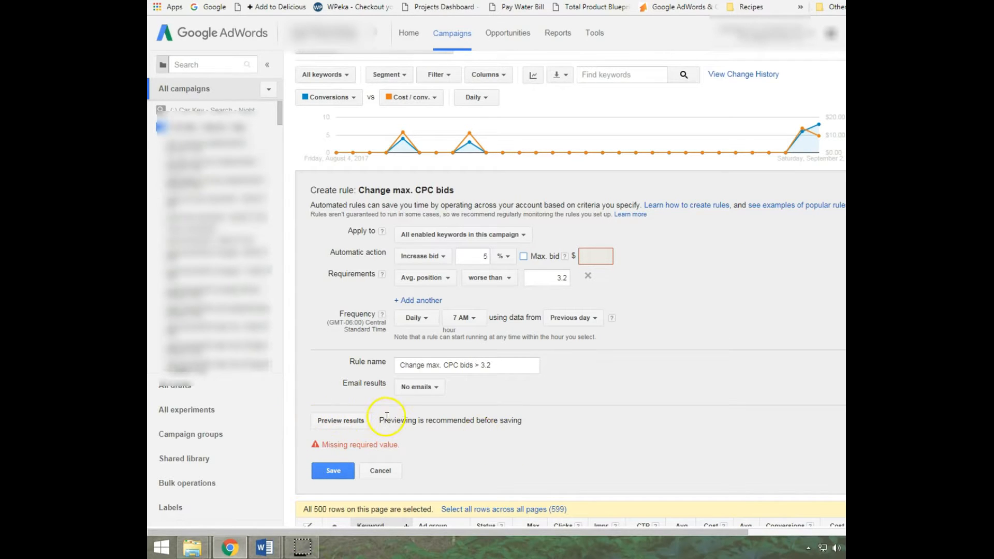
click(338, 420)
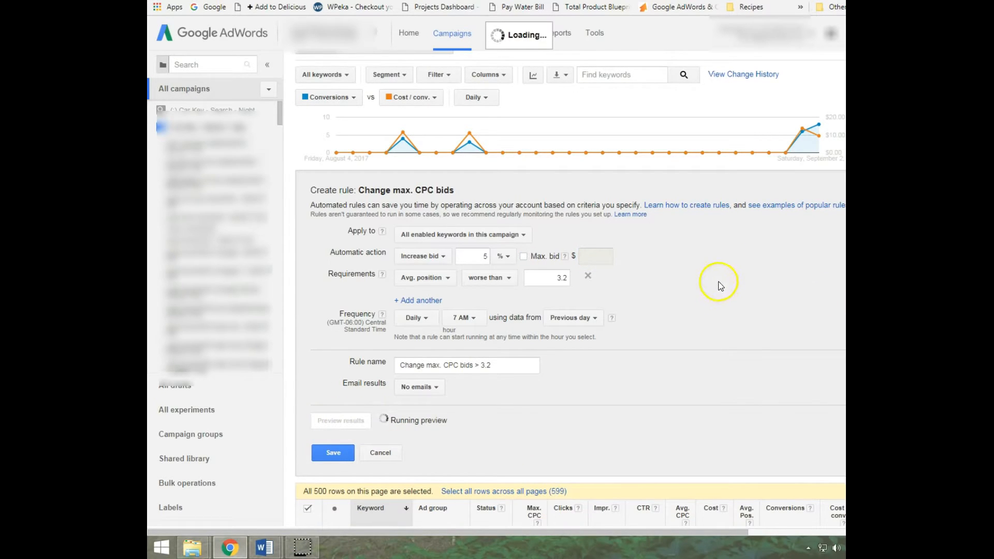
scroll(713, 272, down, 2)
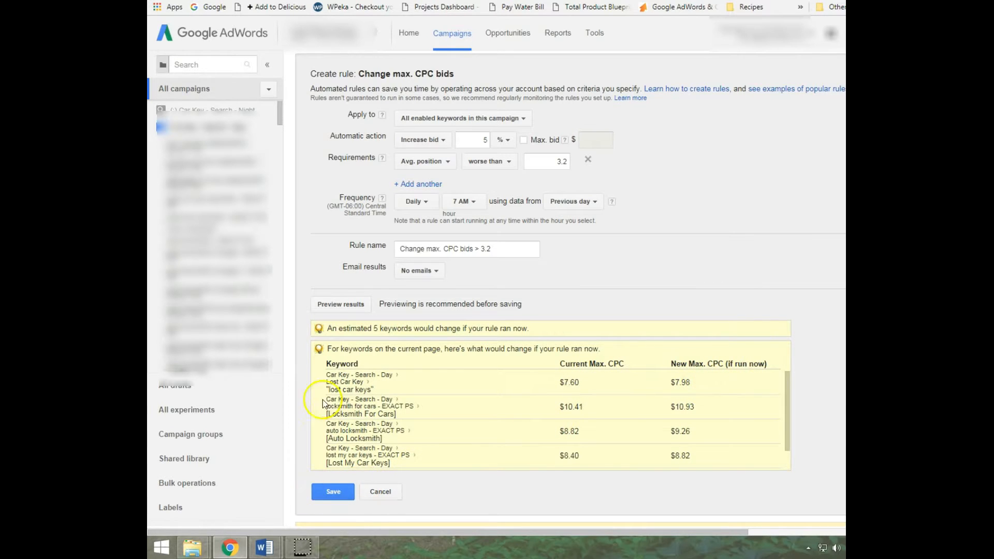
click(334, 492)
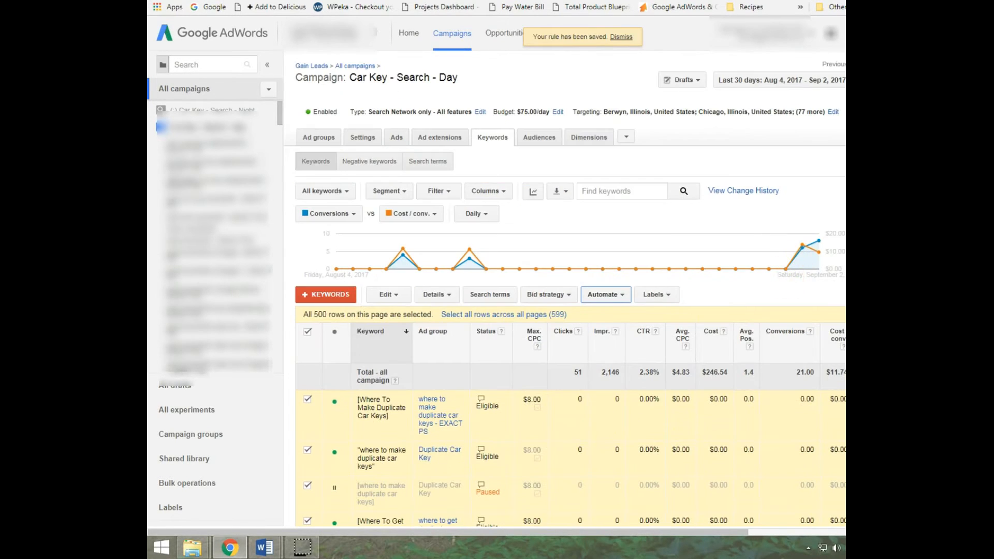
Create another max. CPC bid rule for the selected keywords that decreases bids by 5% with no minimum bid
click(611, 294)
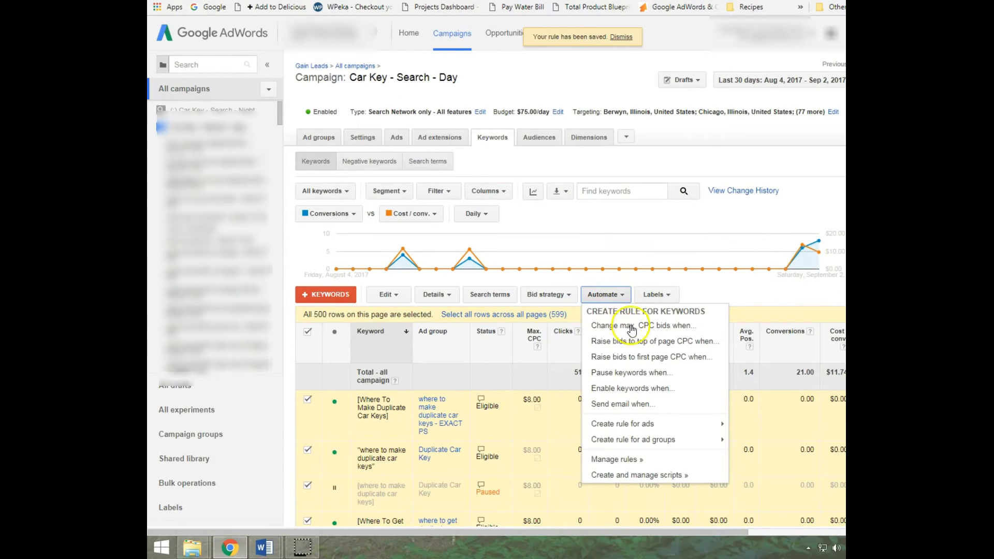
click(628, 329)
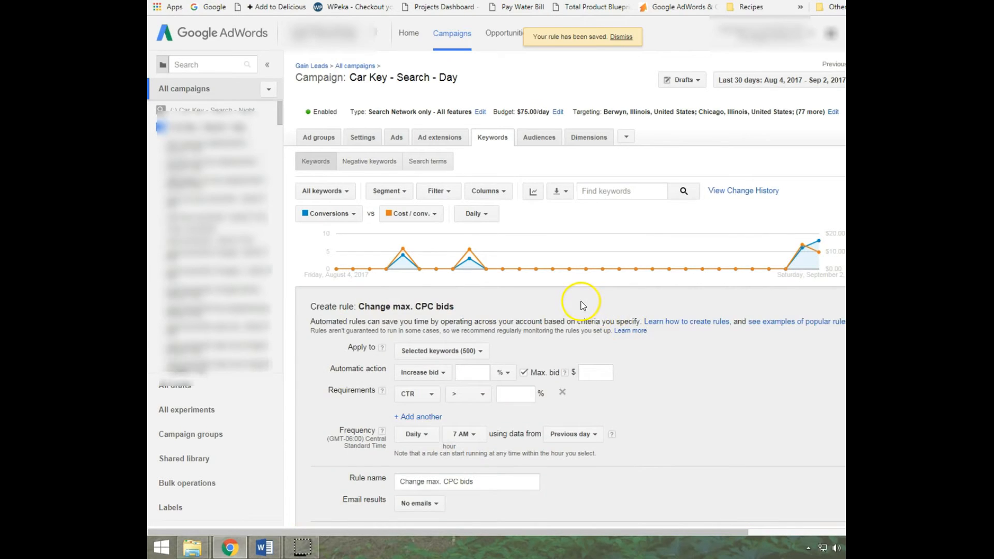
scroll(466, 321, down, 1)
click(433, 315)
click(437, 348)
click(460, 320)
text(5)
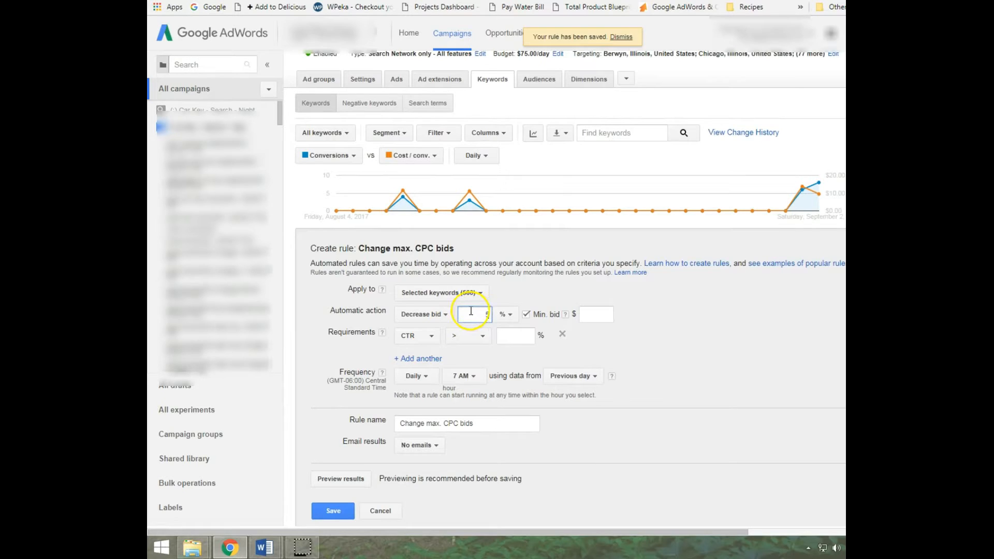
click(526, 314)
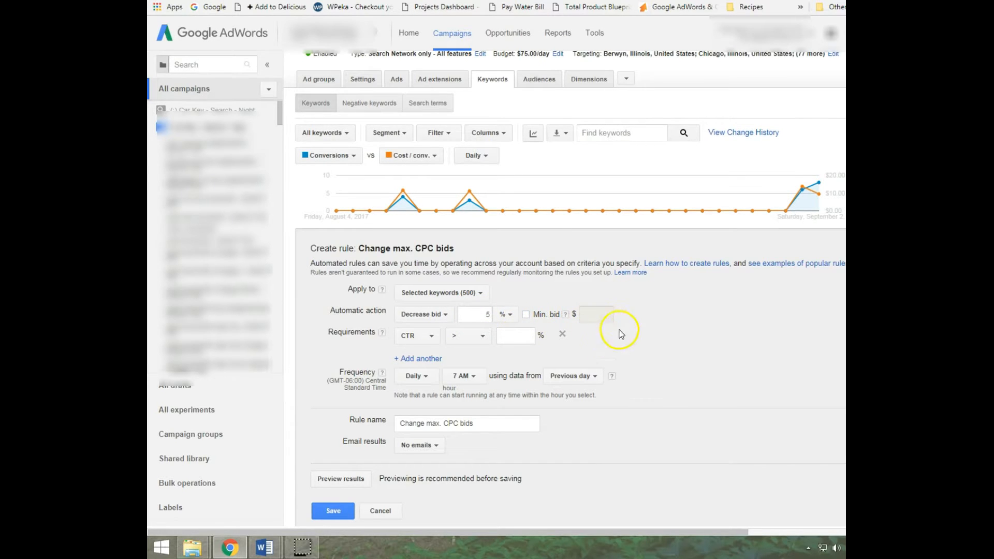
Require an average position better than 1.5 and name the rule "Change max. CPC bids < 1 avg pos"
click(431, 336)
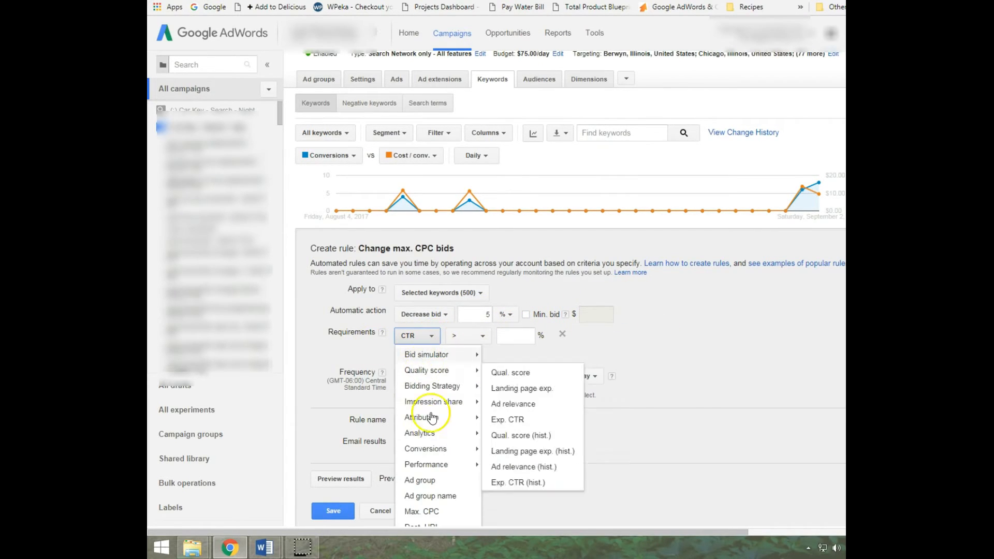
mouse_move(432, 456)
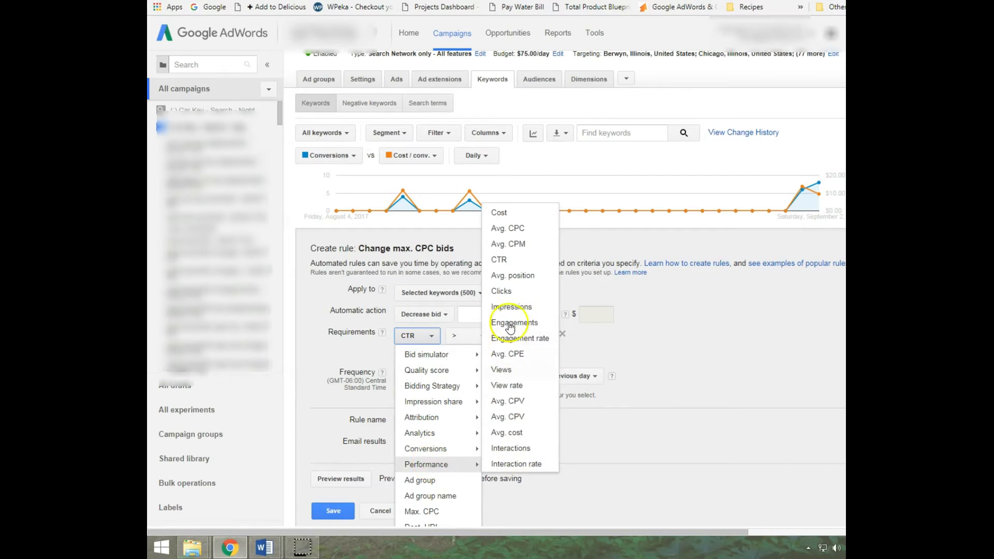
click(505, 277)
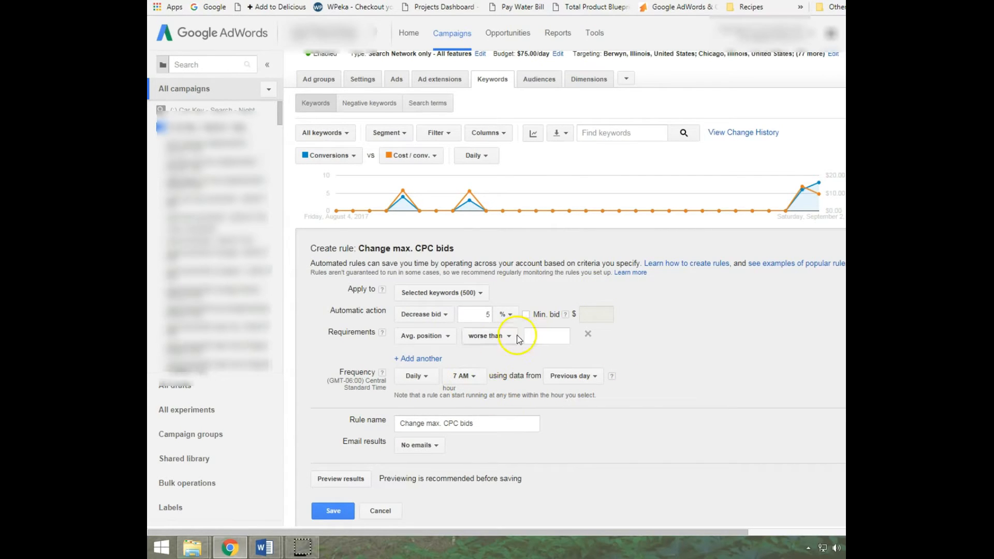
click(496, 337)
click(490, 371)
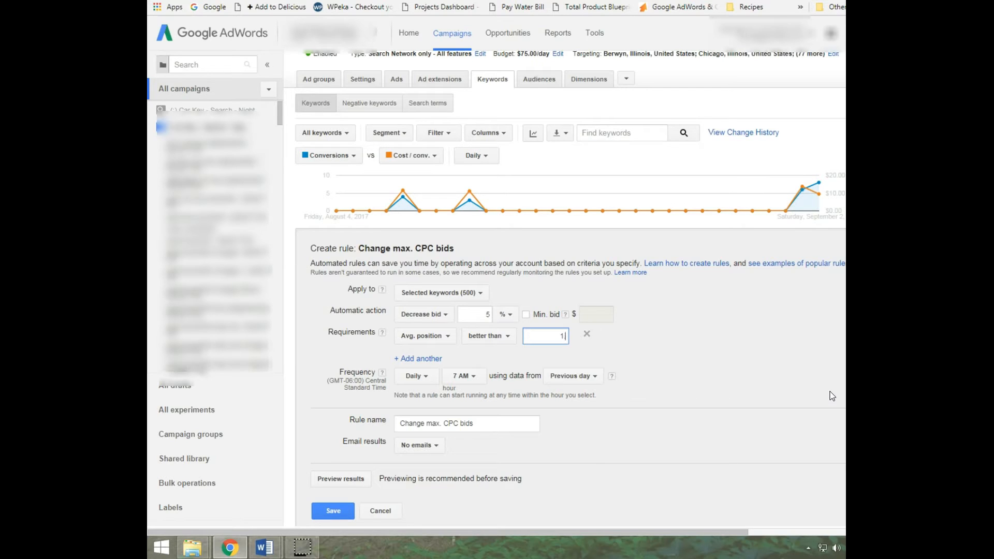
click(661, 294)
double_click(546, 337)
click(506, 423)
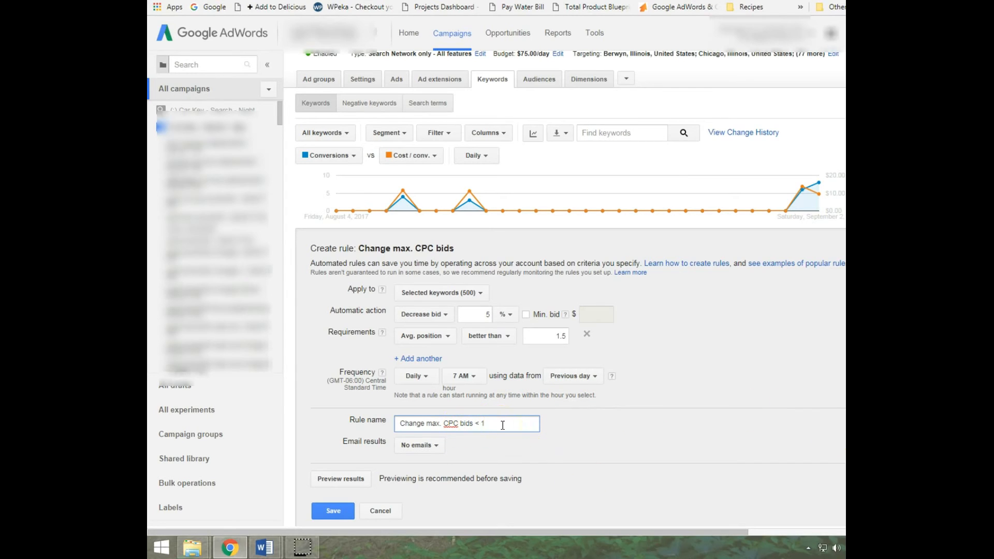
text(avg)
Preview which keyword bids the decrease rule would change and save the rule
click(343, 481)
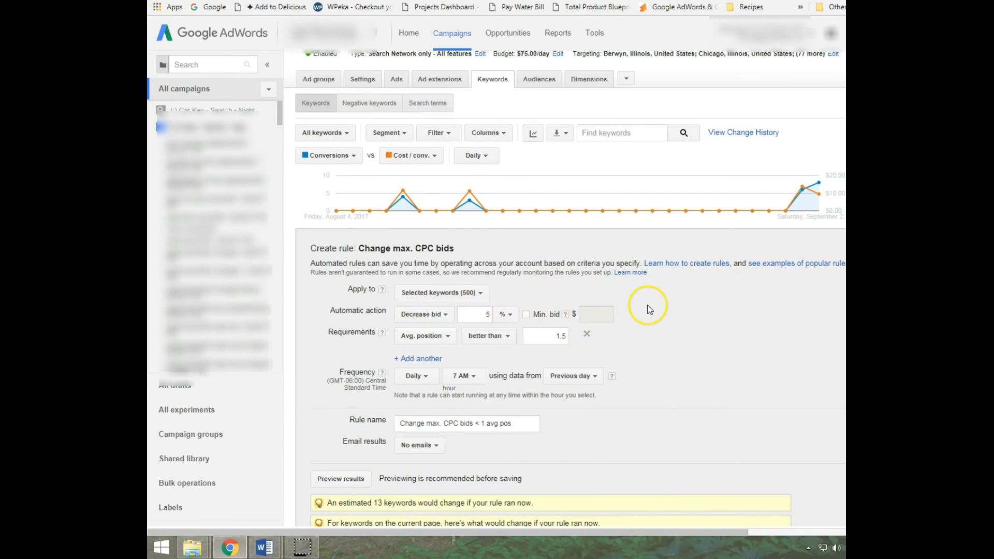
scroll(649, 310, down, 4)
scroll(649, 309, down, 1)
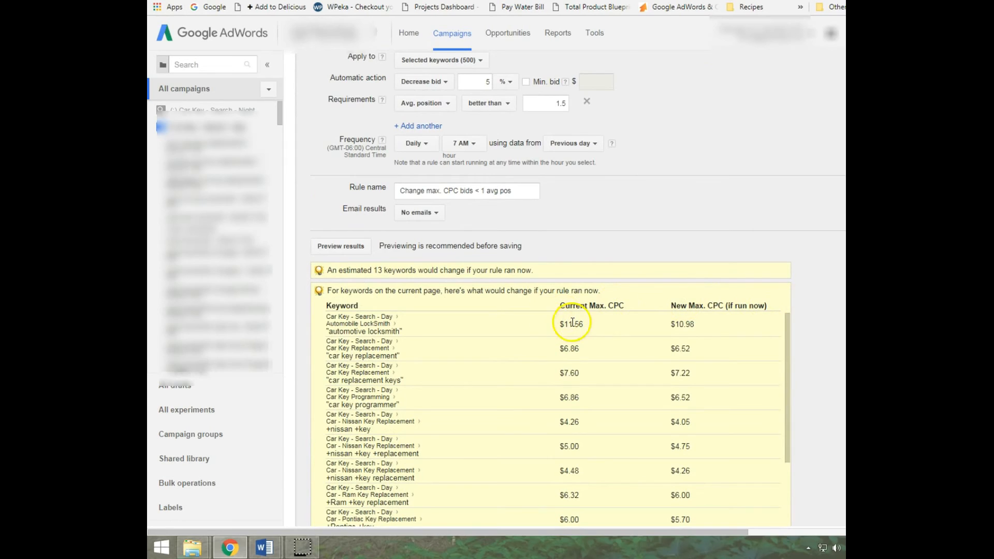
scroll(668, 155, up, 1)
scroll(542, 242, down, 6)
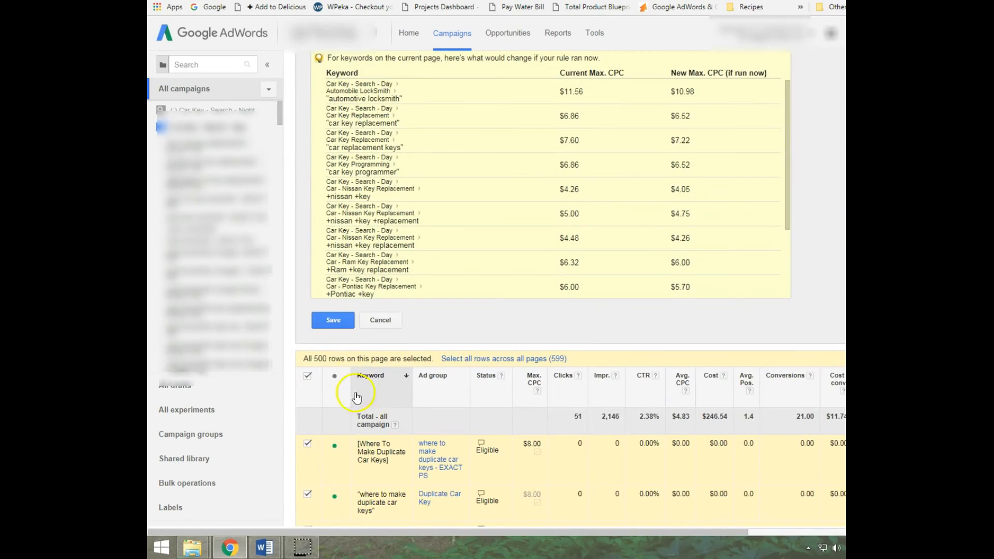
click(333, 319)
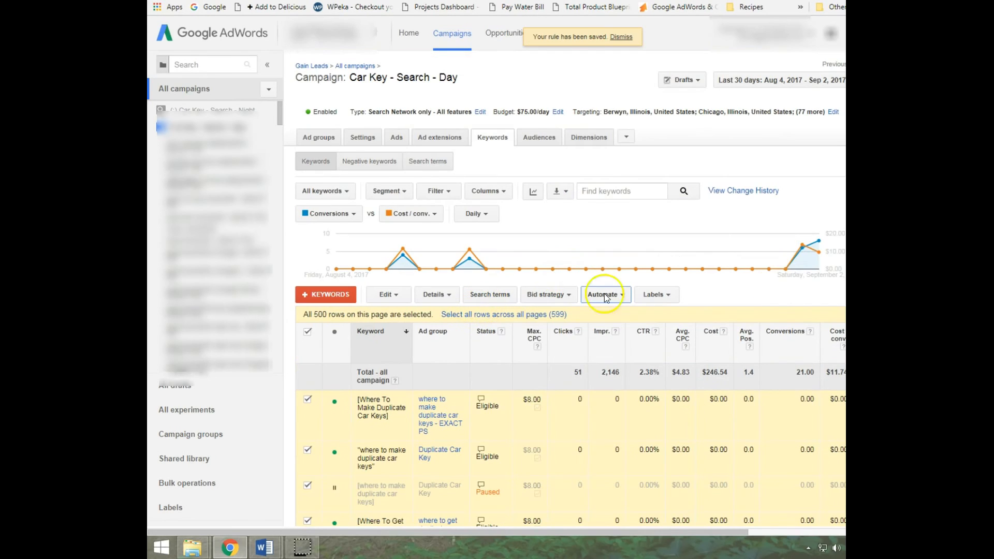